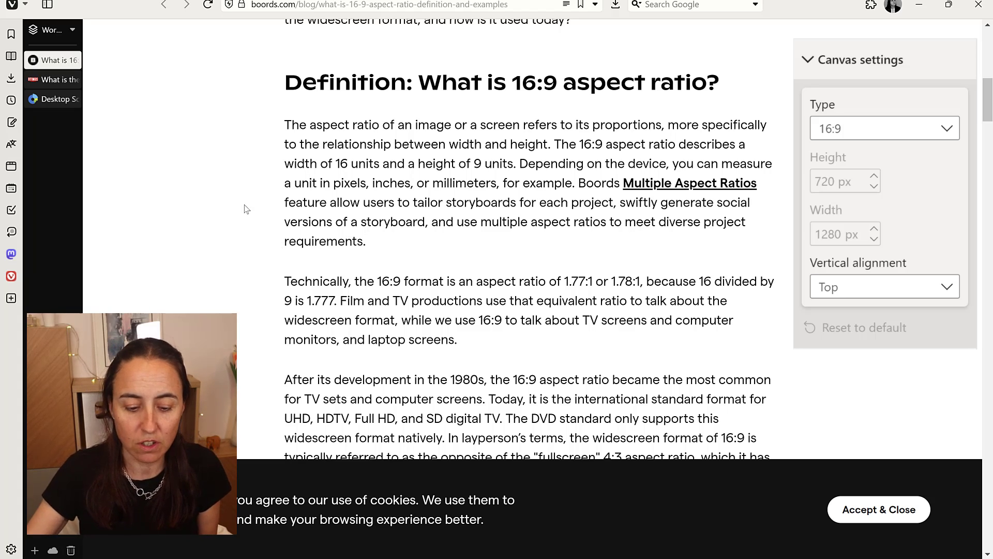
# - Scroll down the 16:9 aspect ratio article shown beside the 1280 × 720 px canvas settings
pyautogui.scroll(-10, 411, 285)
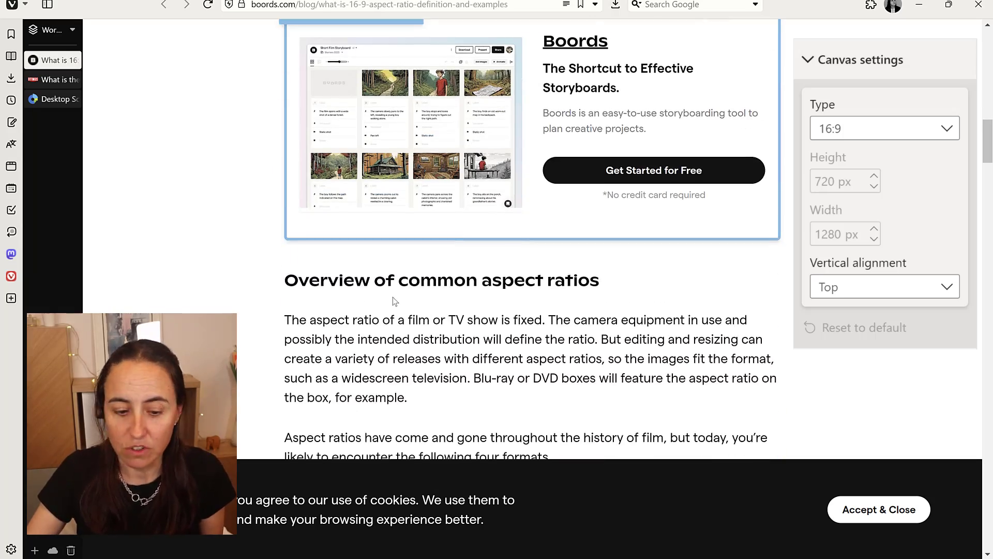
# - Scroll the Boords article down to the common 16:9 resolutions table, then go to the desktop
pyautogui.scroll(-9, 393, 297)
pyautogui.scroll(-11, 384, 291)
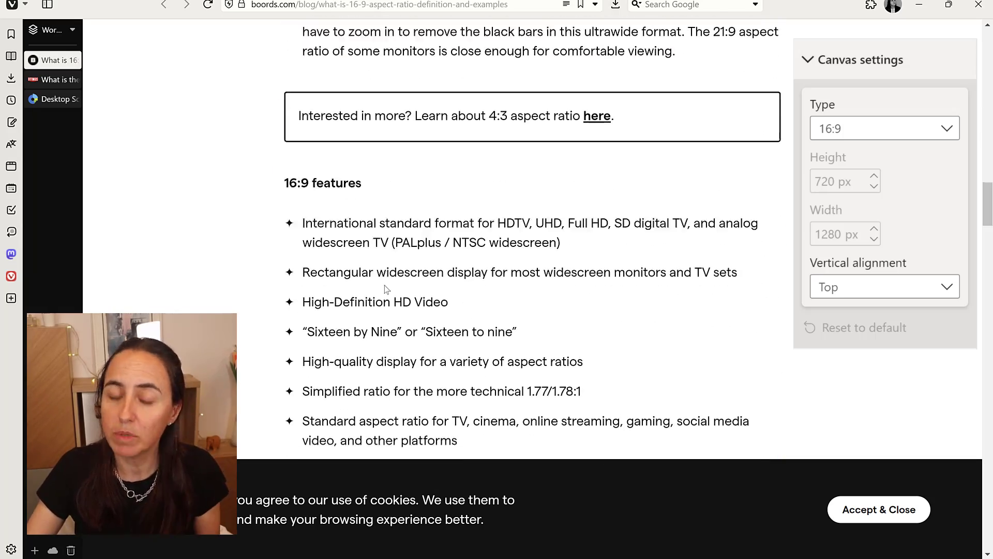
pyautogui.scroll(-3, 375, 269)
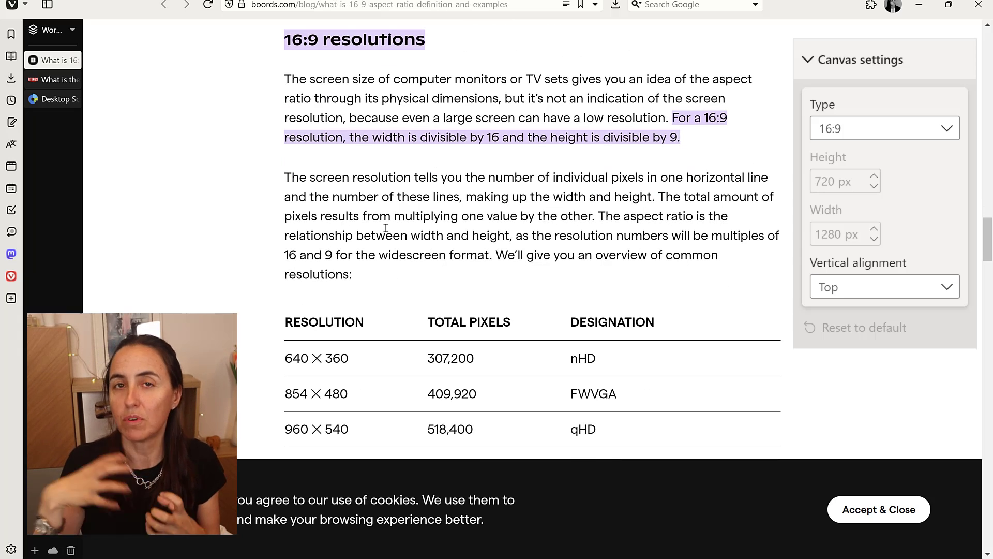
pyautogui.scroll(-4, 403, 212)
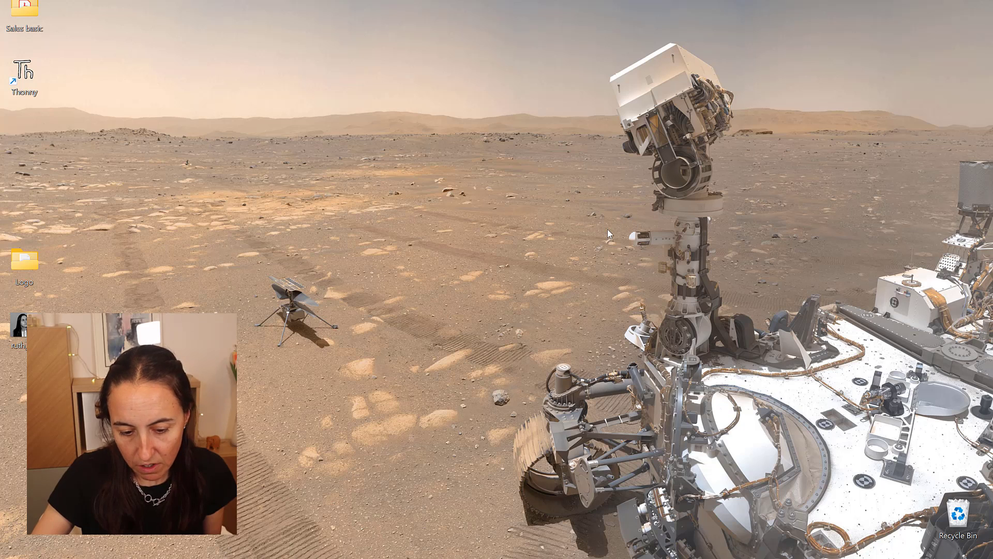
pyautogui.rightClick(607, 229)
# - Check display 2's resolution of 3440 × 1440 at 100% scale in Display settings
pyautogui.click(685, 361)
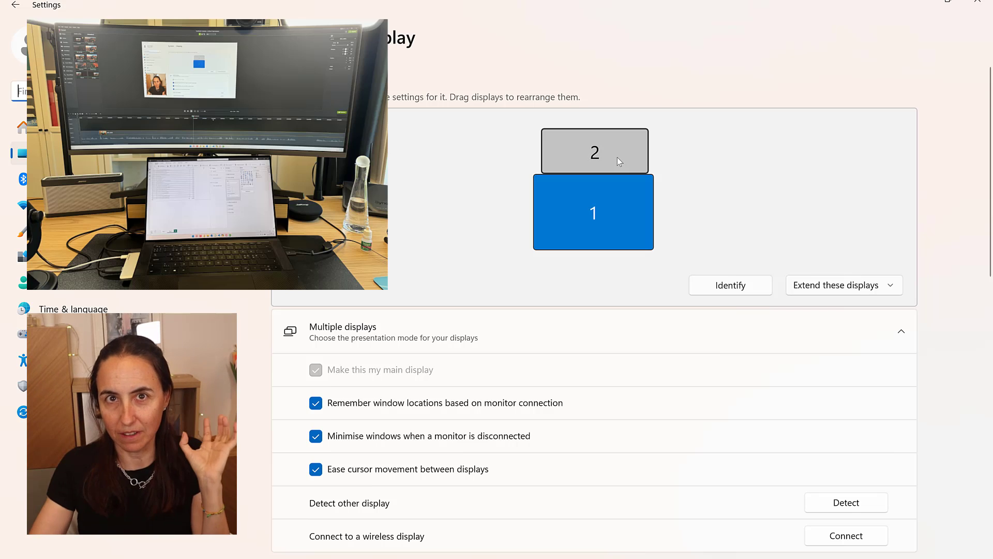
pyautogui.scroll(-10, 687, 326)
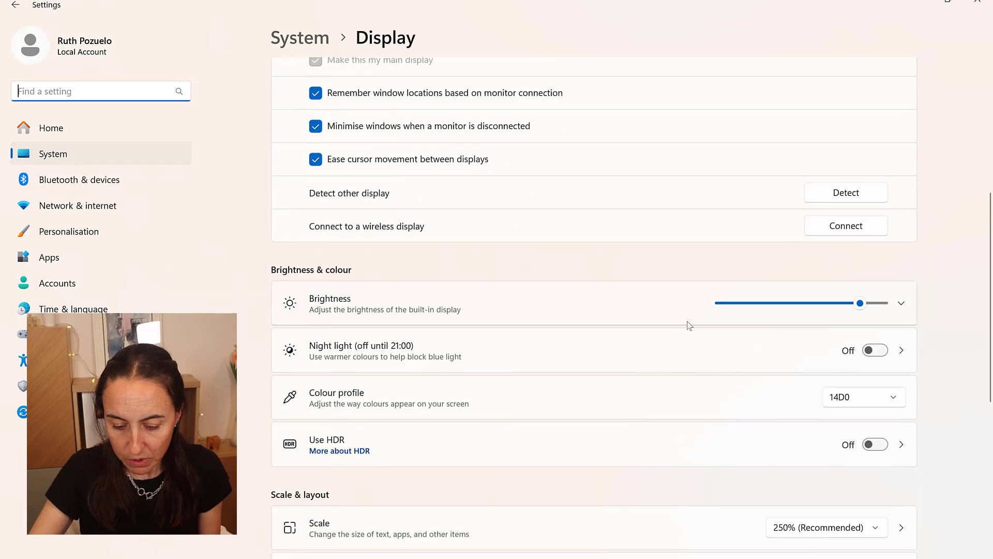
pyautogui.scroll(-3, 804, 391)
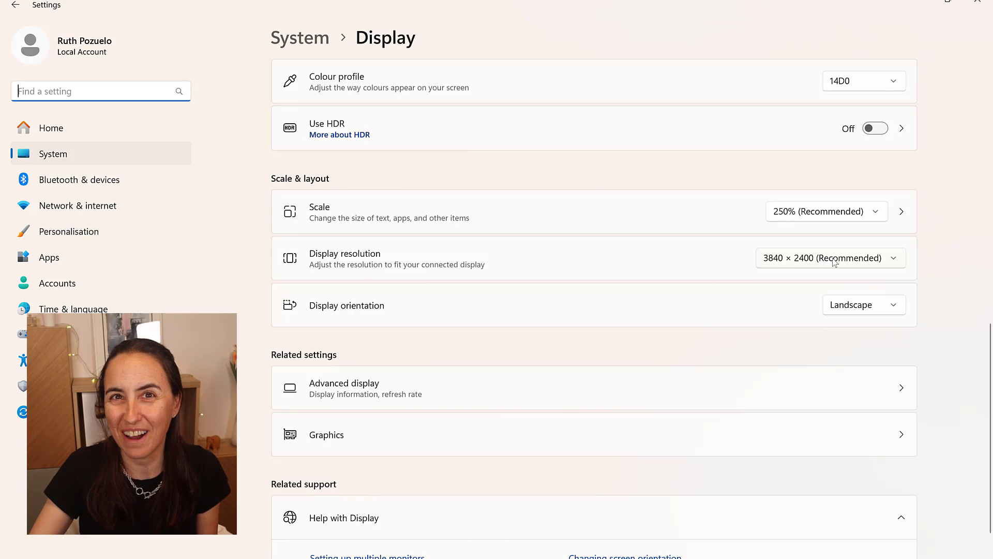
pyautogui.scroll(10, 579, 249)
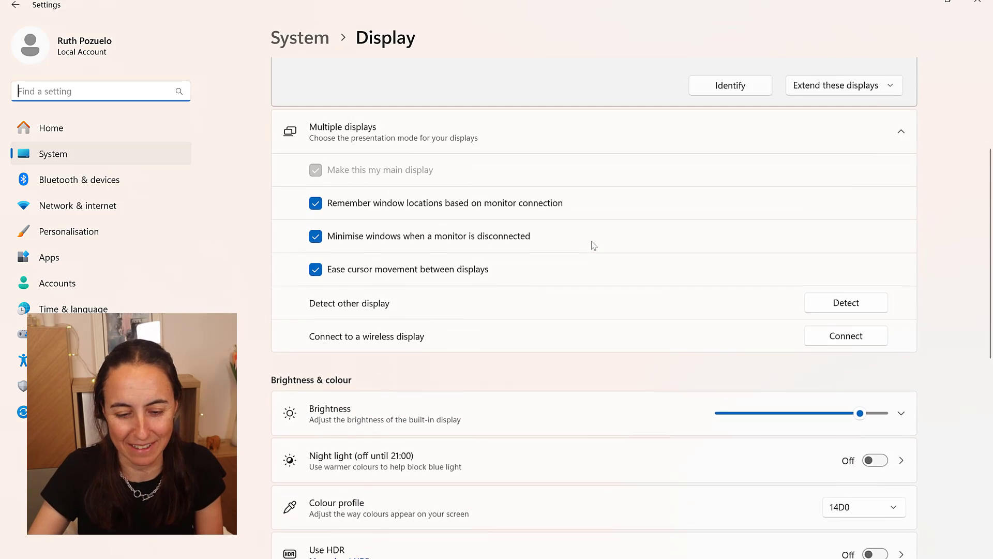
pyautogui.scroll(5, 594, 246)
pyautogui.click(601, 154)
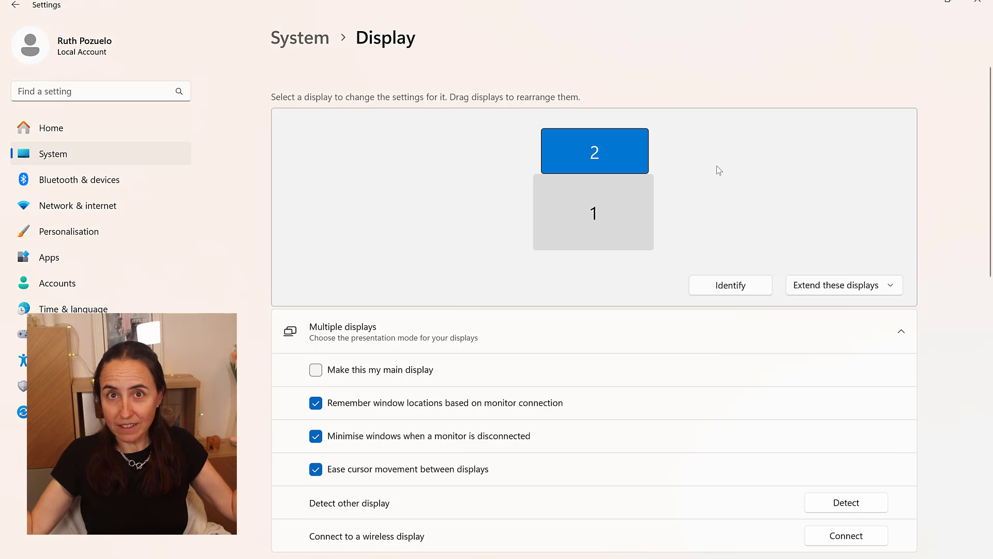
pyautogui.scroll(-12, 676, 281)
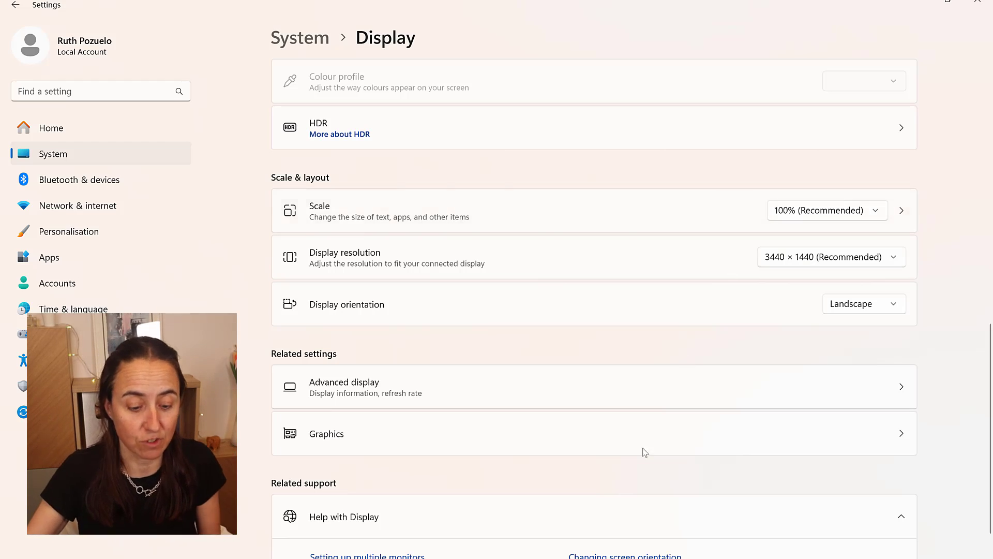
pyautogui.hotkey('alt', 'Tab')
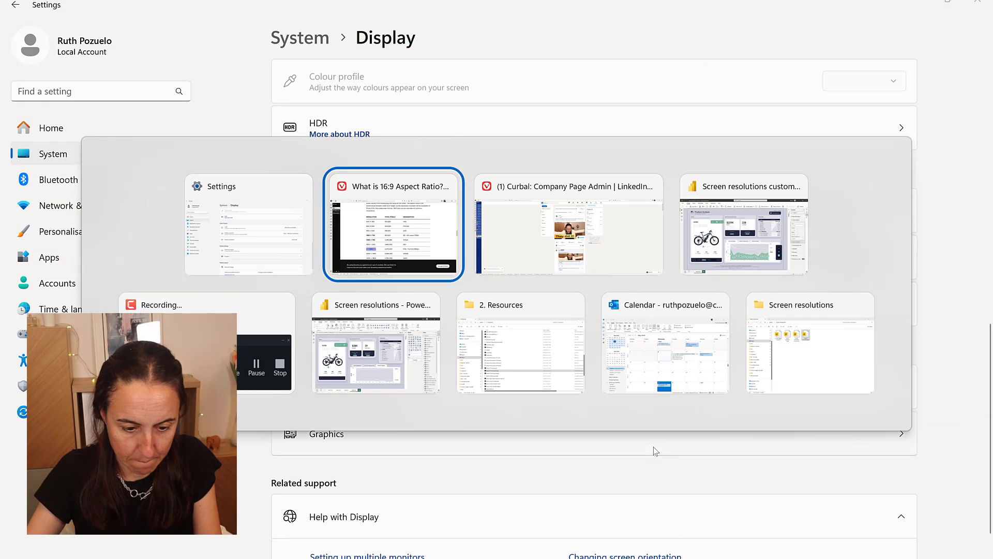
# - Highlight 1920 × 1080 in the 16:9 resolution table, then move to StatCounter's resolution statistics
pyautogui.scroll(-3, 538, 361)
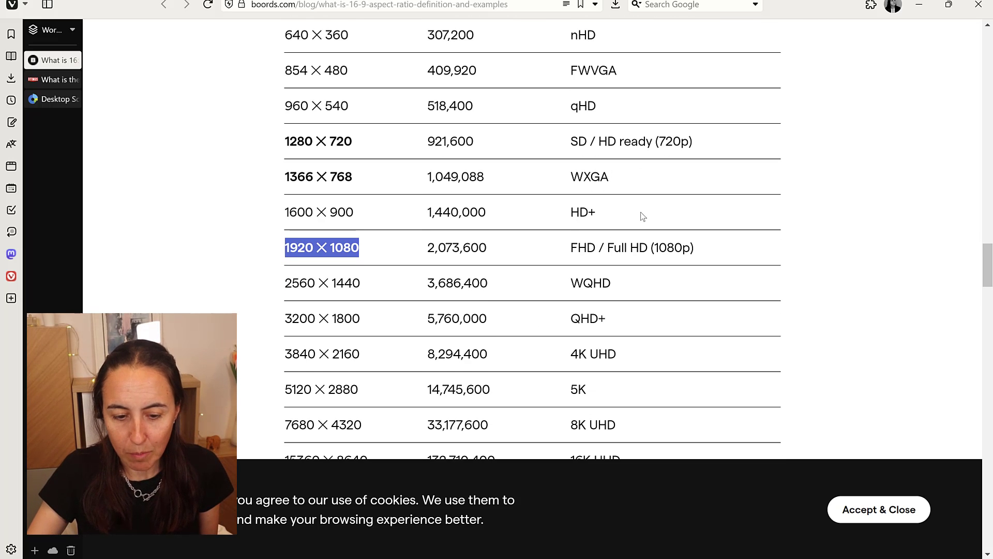
pyautogui.scroll(3, 639, 207)
pyautogui.scroll(-3, 657, 290)
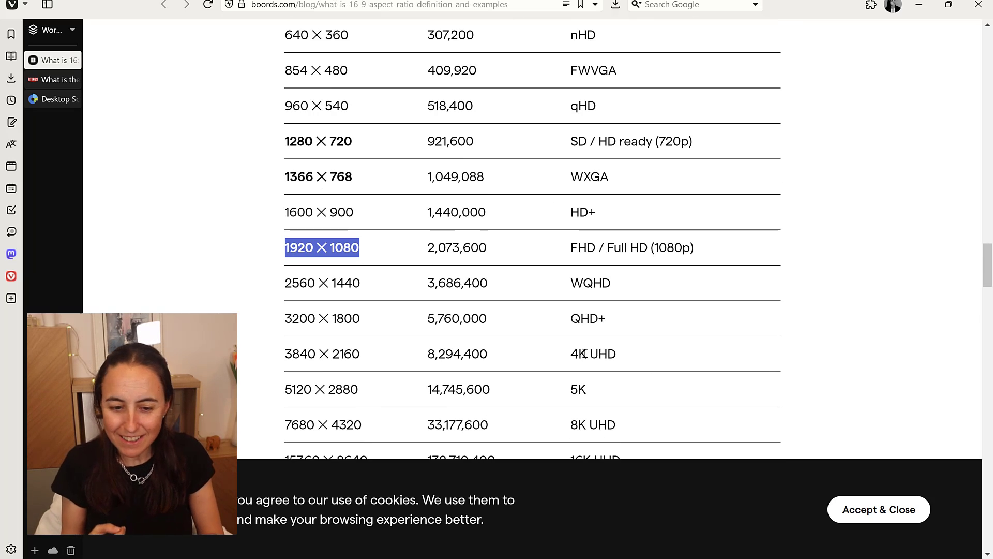
pyautogui.scroll(-1, 617, 235)
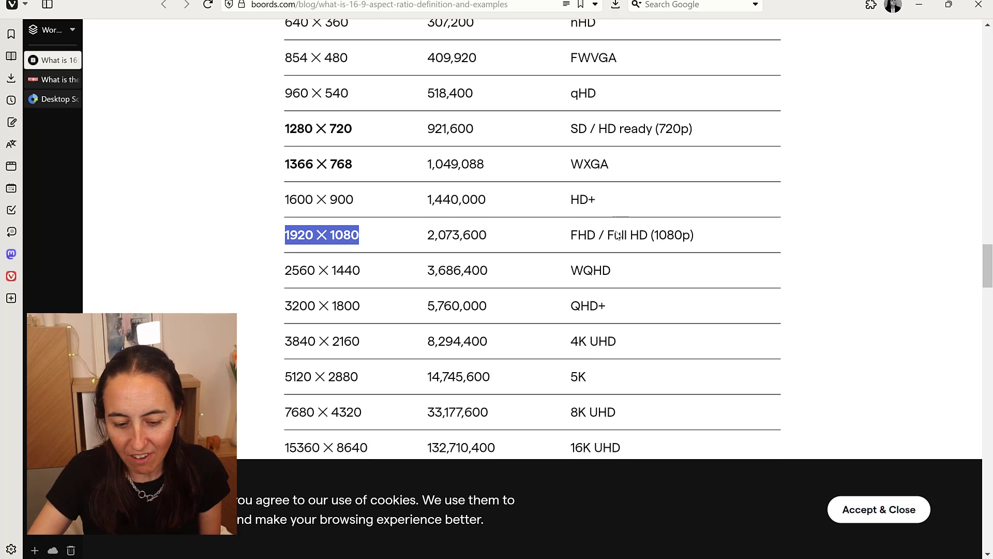
pyautogui.scroll(-3, 624, 251)
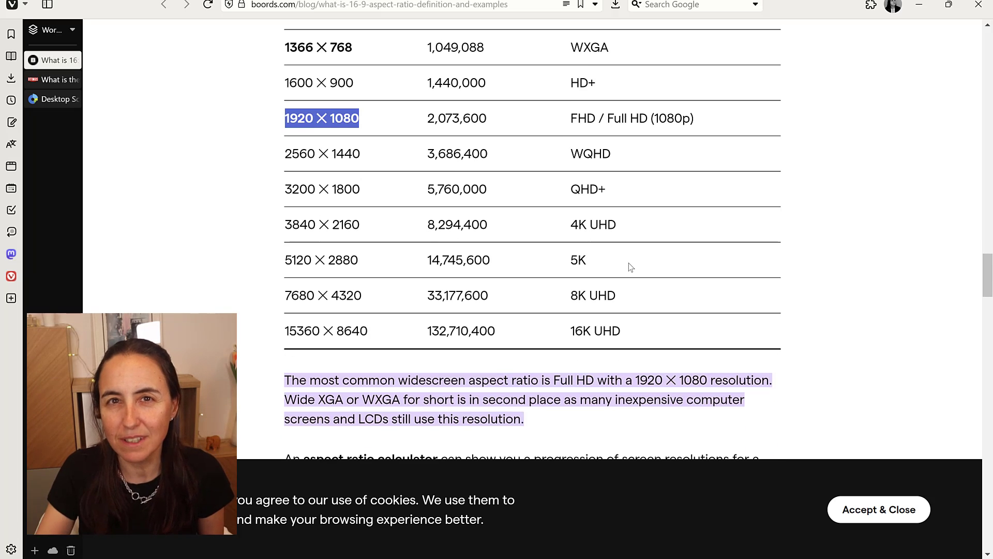
pyautogui.scroll(1, 606, 275)
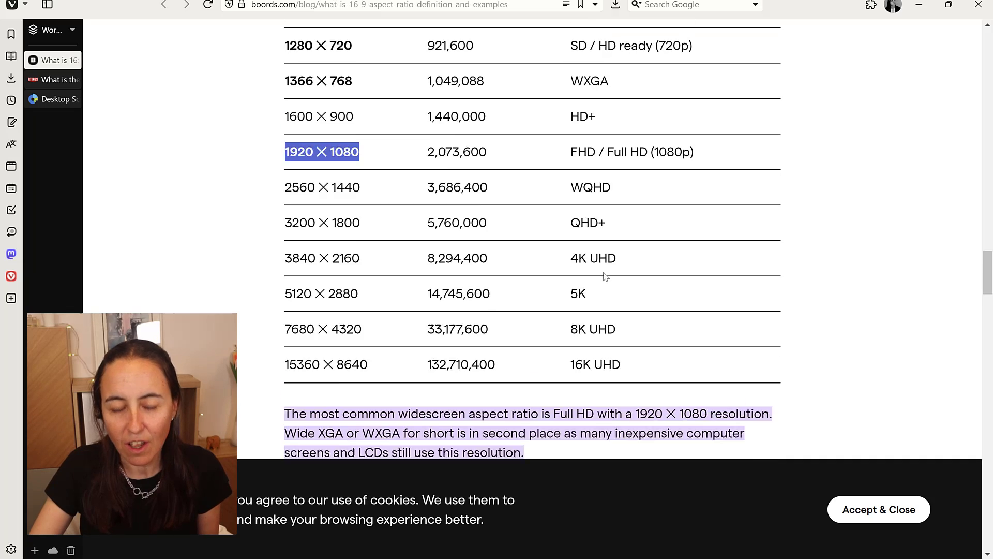
pyautogui.scroll(1, 606, 276)
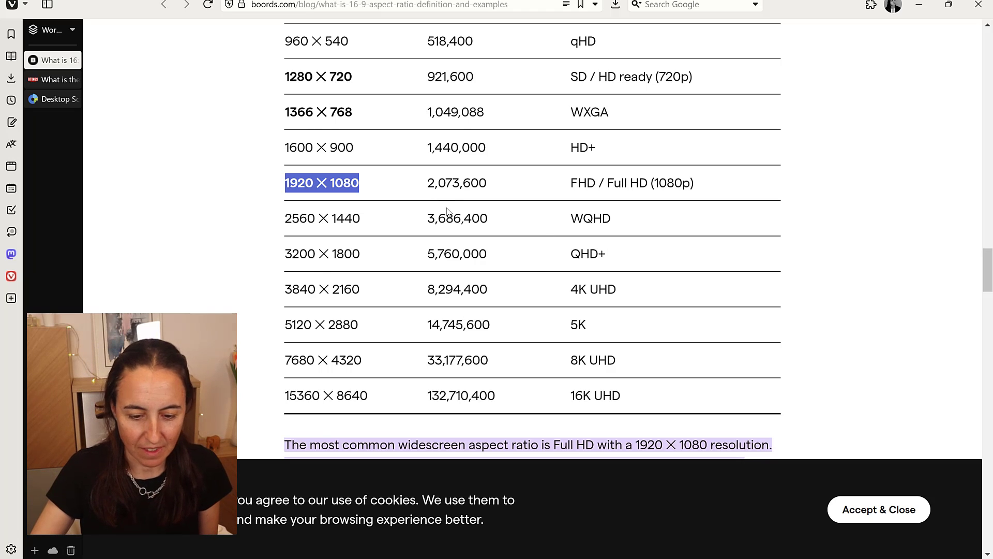
pyautogui.click(375, 188)
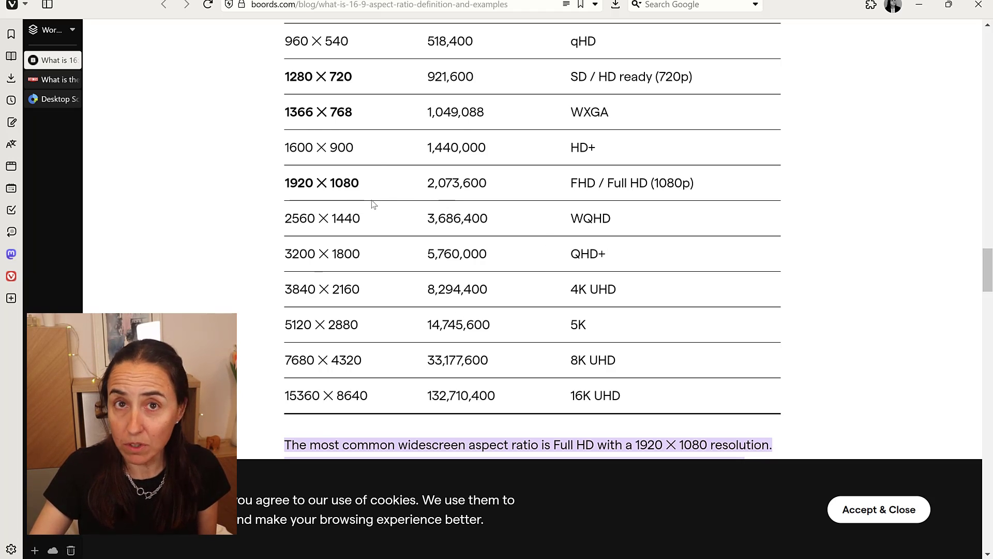
pyautogui.moveTo(285, 187); pyautogui.dragTo(365, 188)
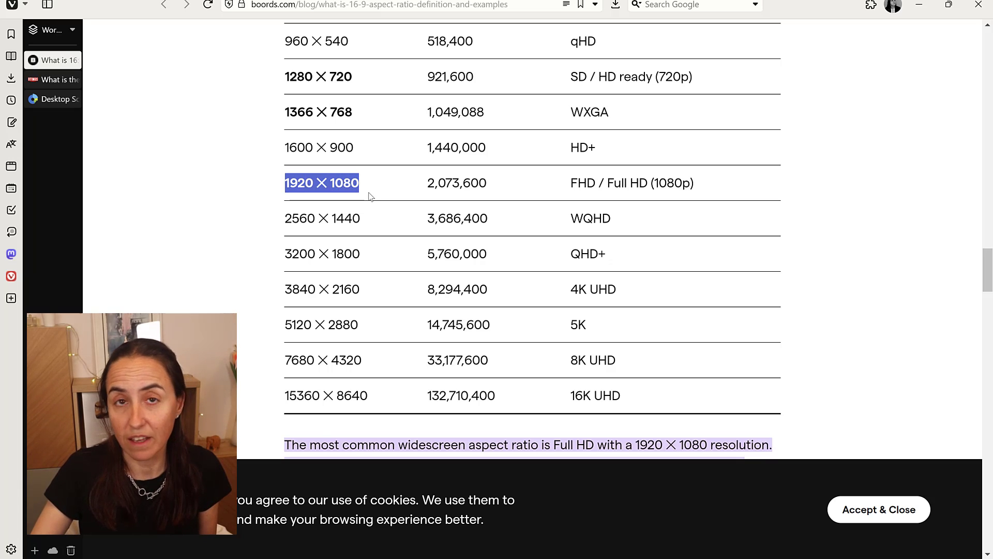
pyautogui.click(46, 101)
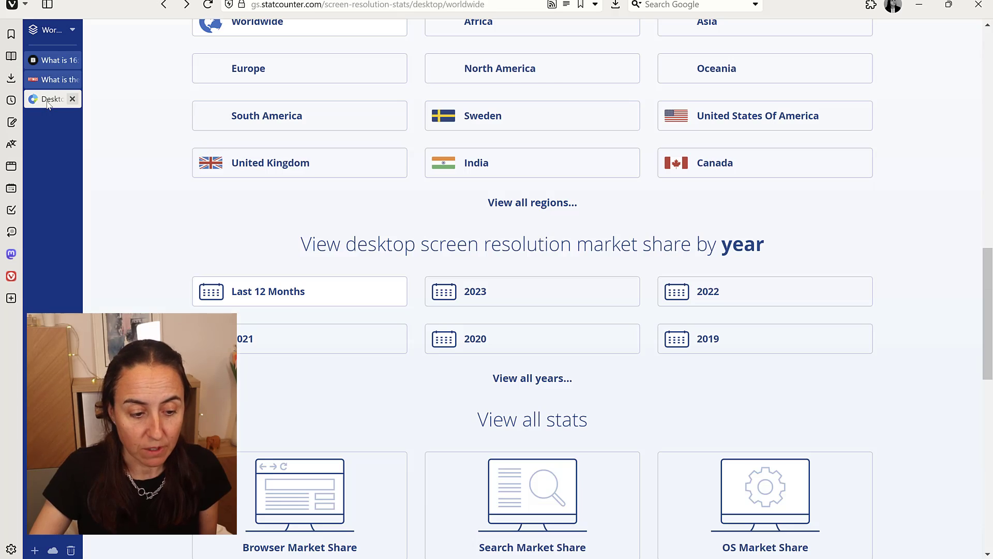
# - Highlight the 1920x1080 label above its 22.64% worldwide share on StatCounter
pyautogui.scroll(-1, 572, 229)
pyautogui.scroll(15, 522, 187)
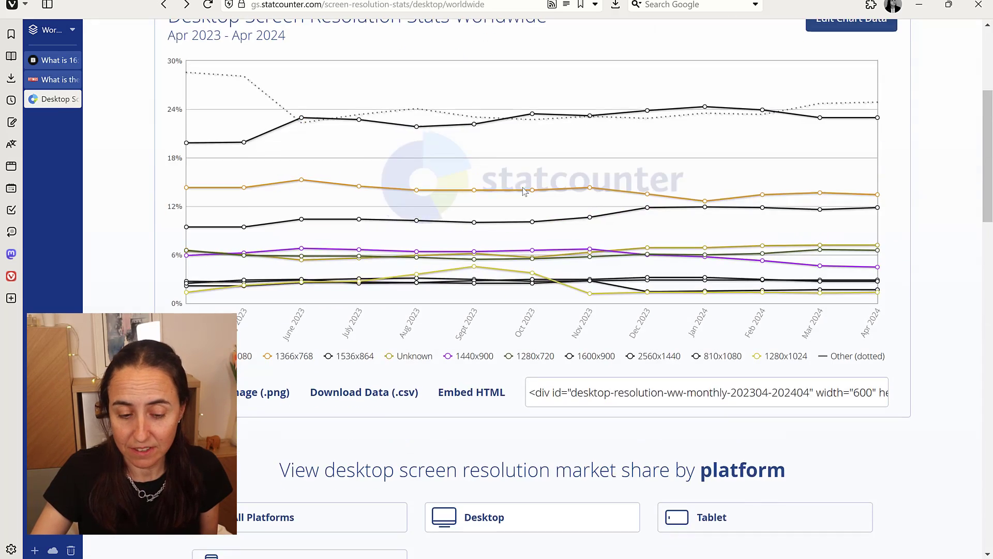
pyautogui.scroll(2, 538, 194)
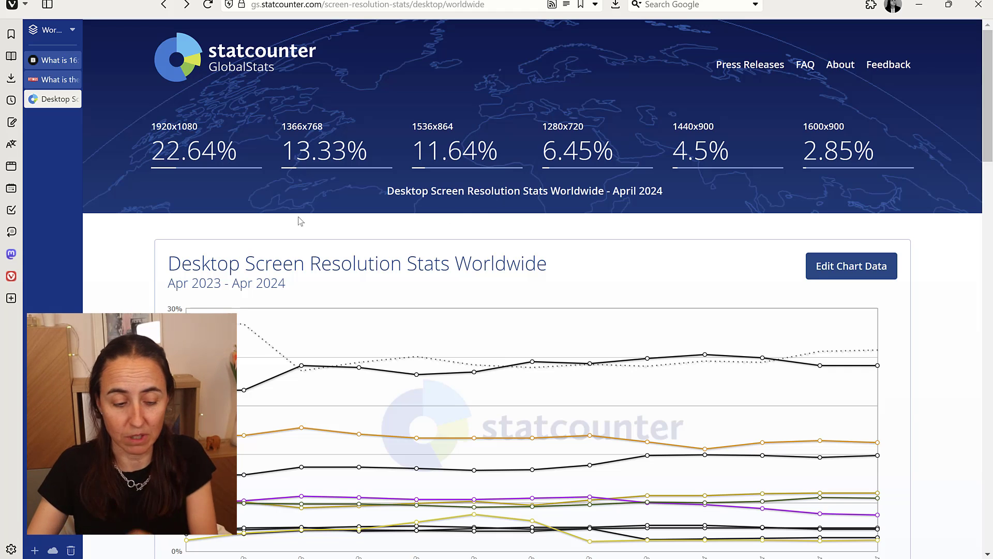
pyautogui.moveTo(149, 132); pyautogui.dragTo(213, 133)
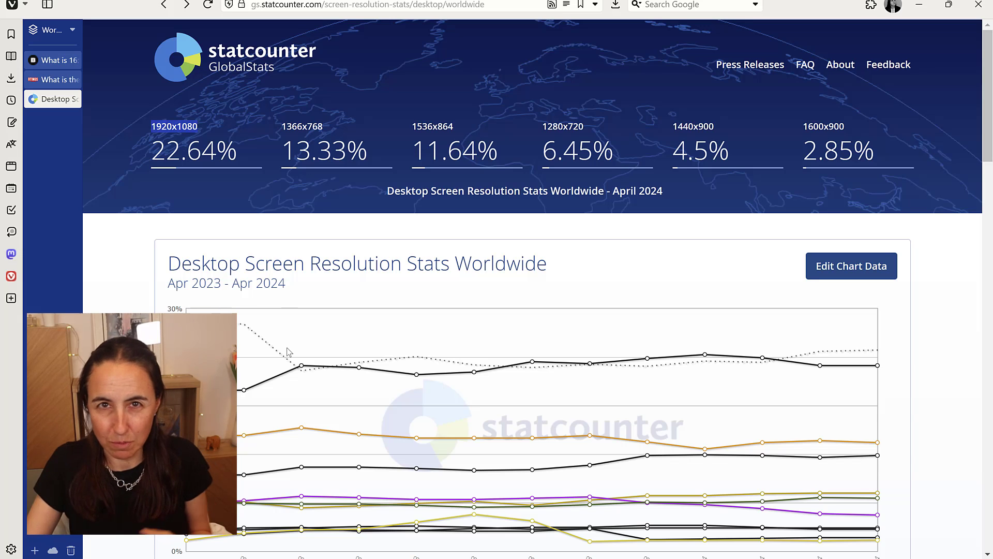
pyautogui.scroll(-15, 228, 299)
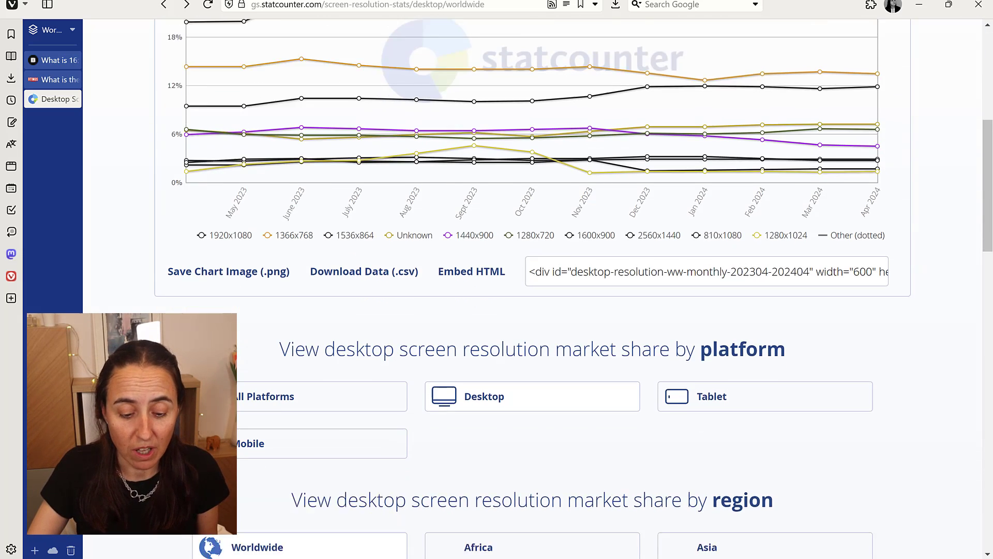
pyautogui.click(534, 350)
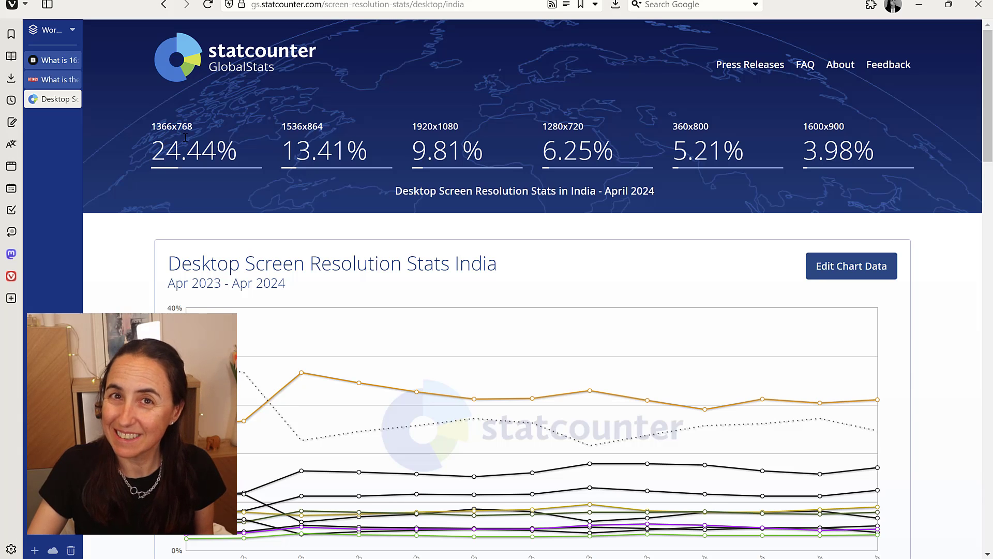
pyautogui.scroll(-5, 580, 270)
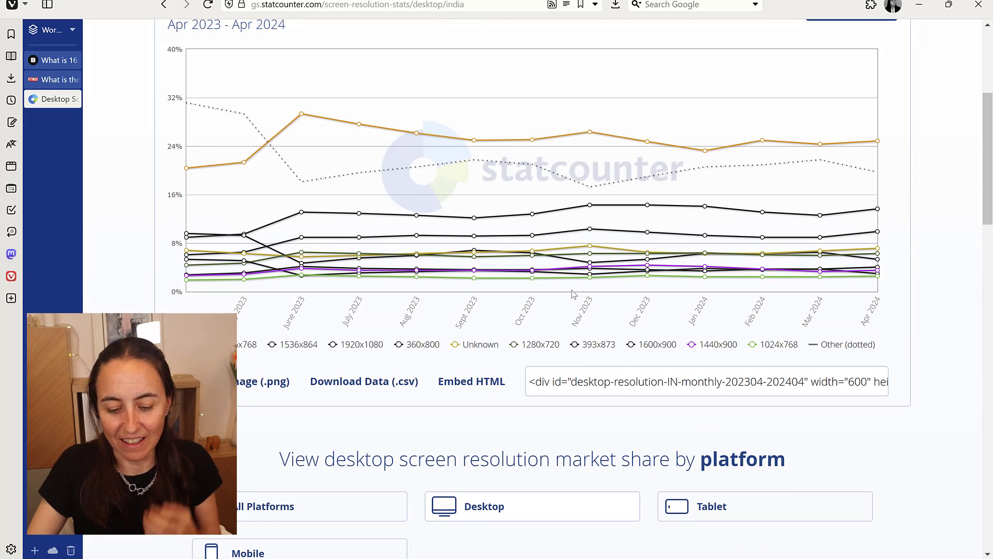
pyautogui.scroll(5, 613, 324)
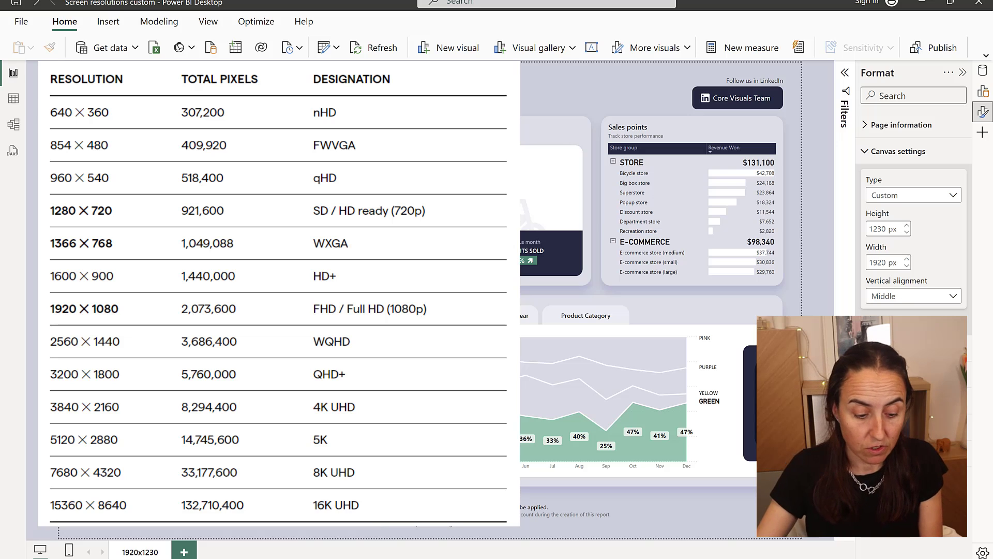
# - Duplicate the 1920x1230 page and change the copy's canvas height to 1080 px
pyautogui.click(166, 497)
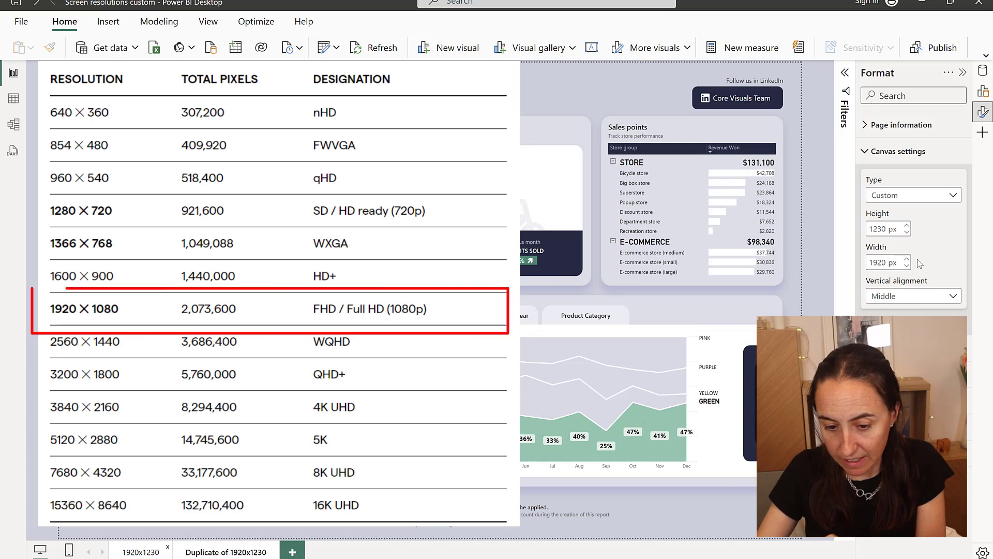
pyautogui.doubleClick(878, 229)
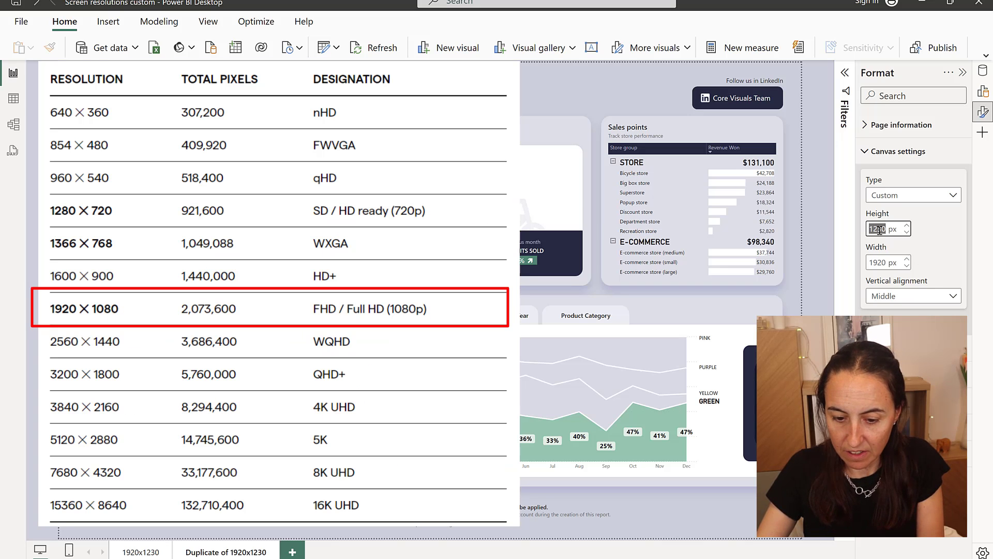
pyautogui.write('1080')
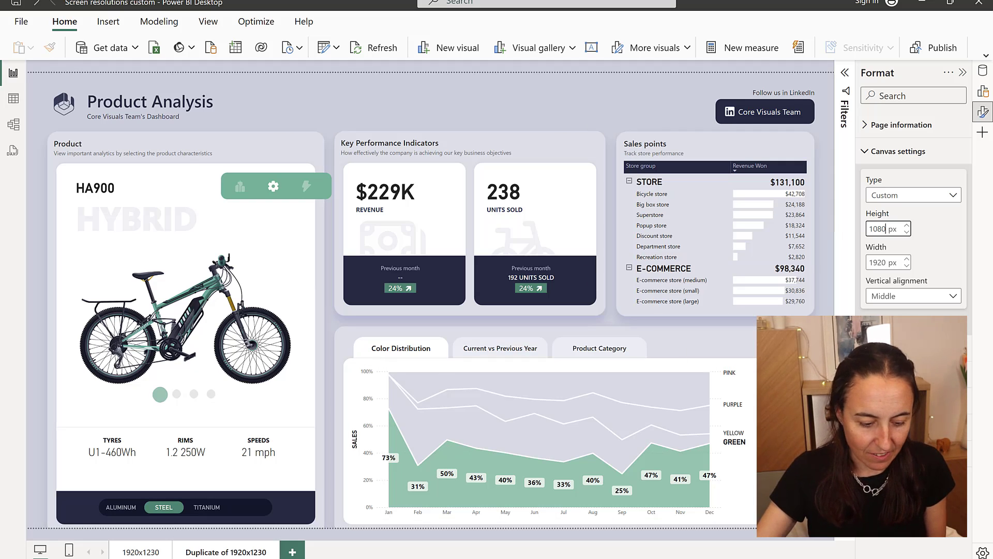
pyautogui.click(145, 552)
pyautogui.click(226, 552)
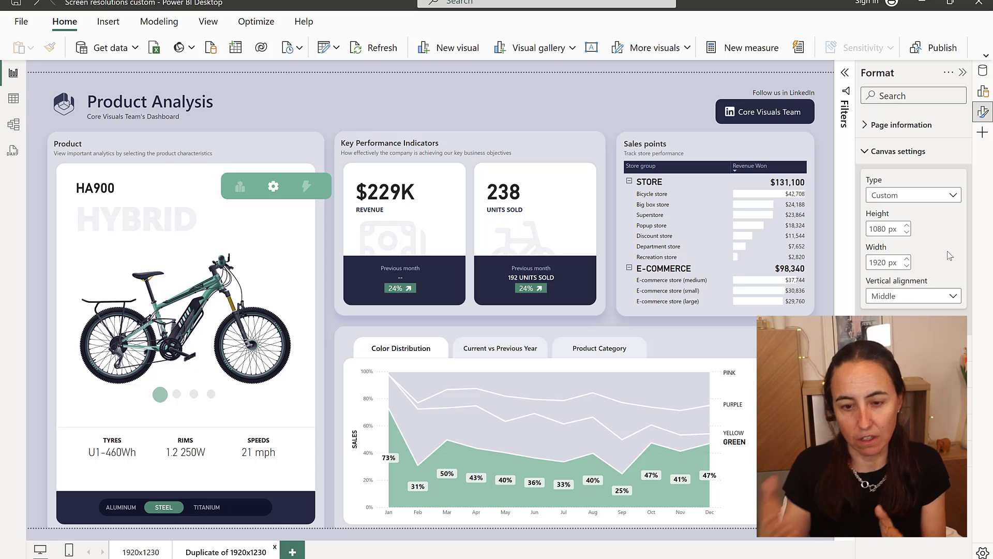
pyautogui.rightClick(221, 552)
# - Duplicate the 1920×1080 page and set the copy's canvas width 1600 px, height 900 px
pyautogui.click(249, 500)
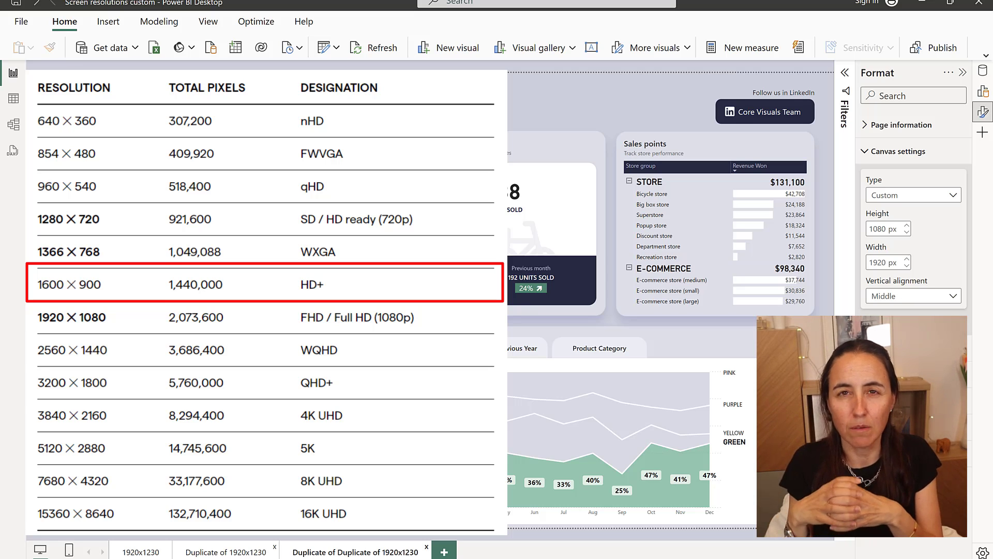
pyautogui.doubleClick(878, 263)
pyautogui.write('1600')
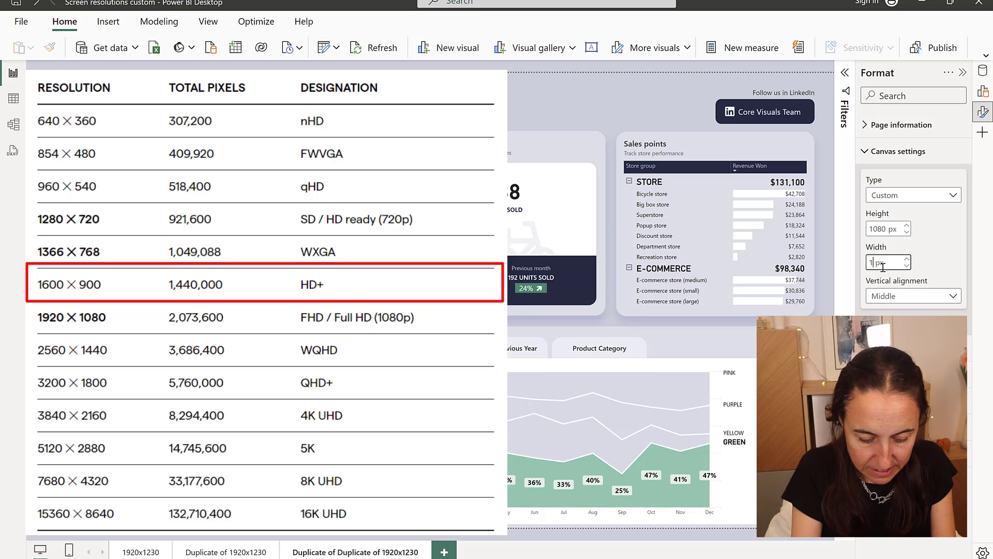
pyautogui.moveTo(869, 229); pyautogui.dragTo(880, 229)
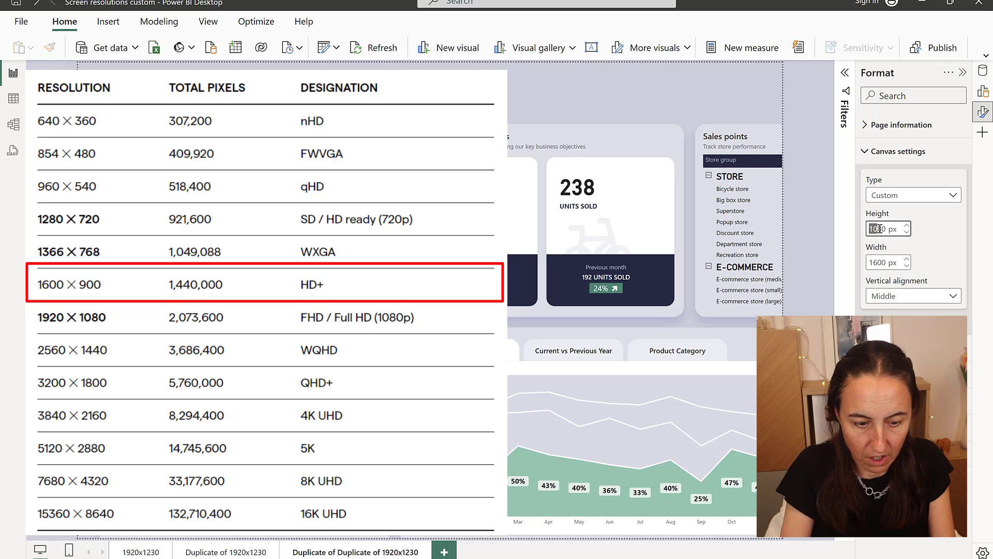
pyautogui.write('9')
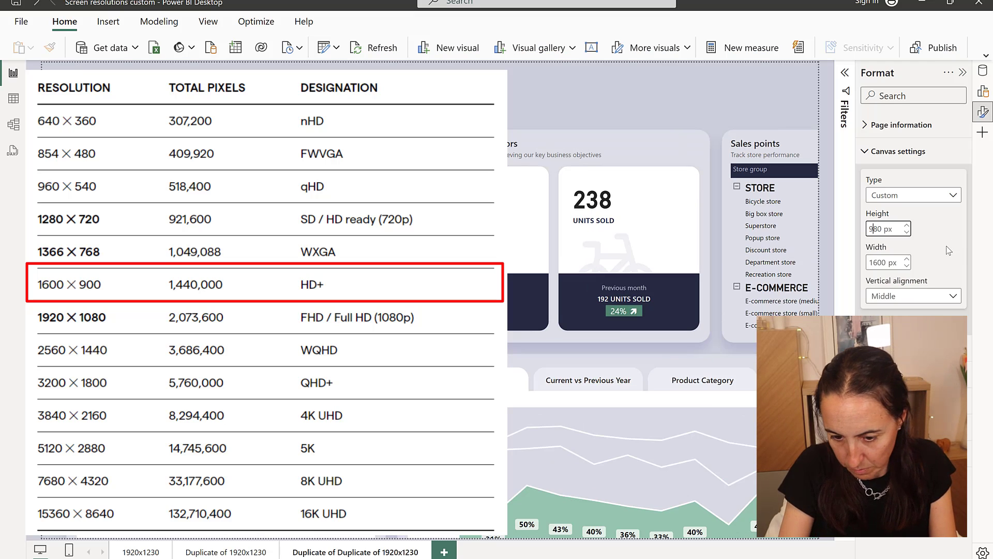
pyautogui.doubleClick(875, 228)
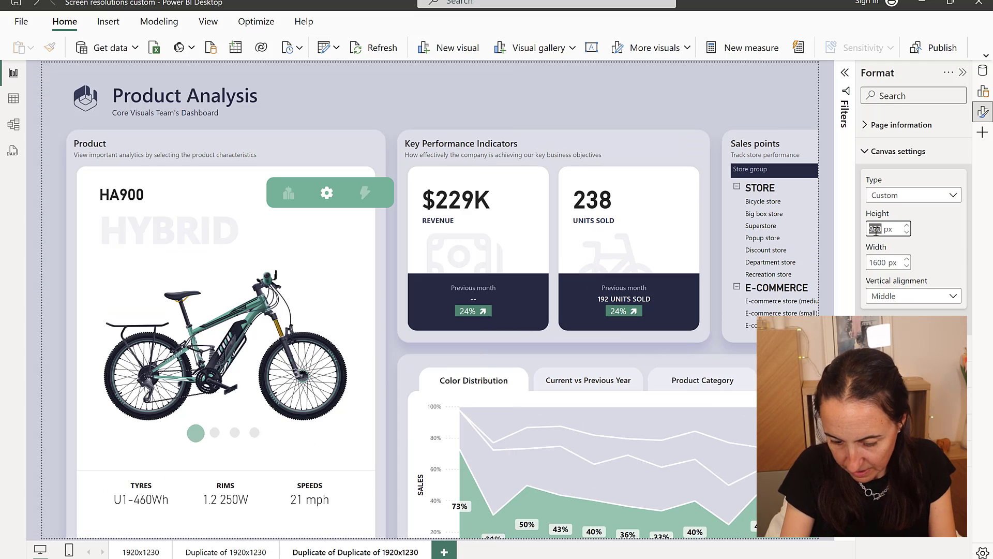
pyautogui.write('900')
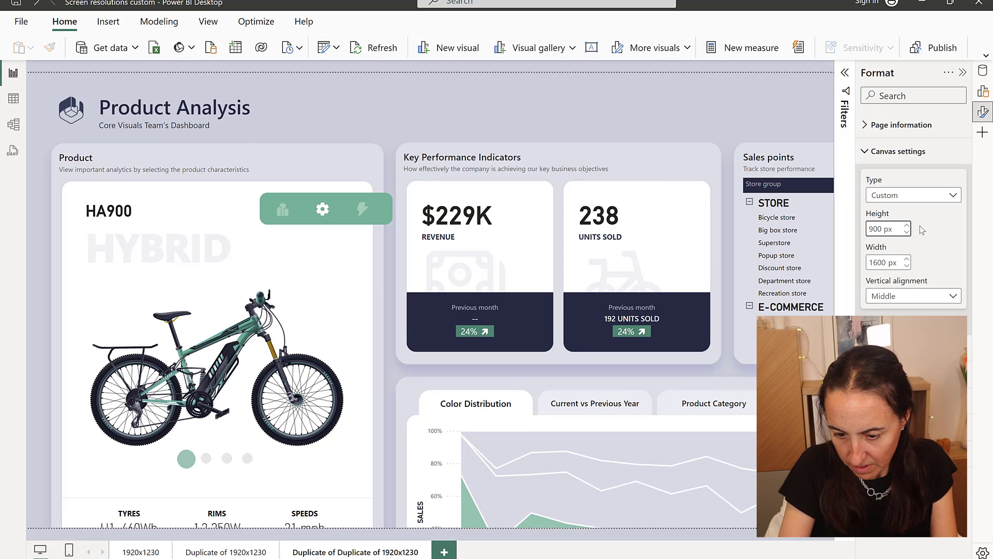
pyautogui.click(932, 253)
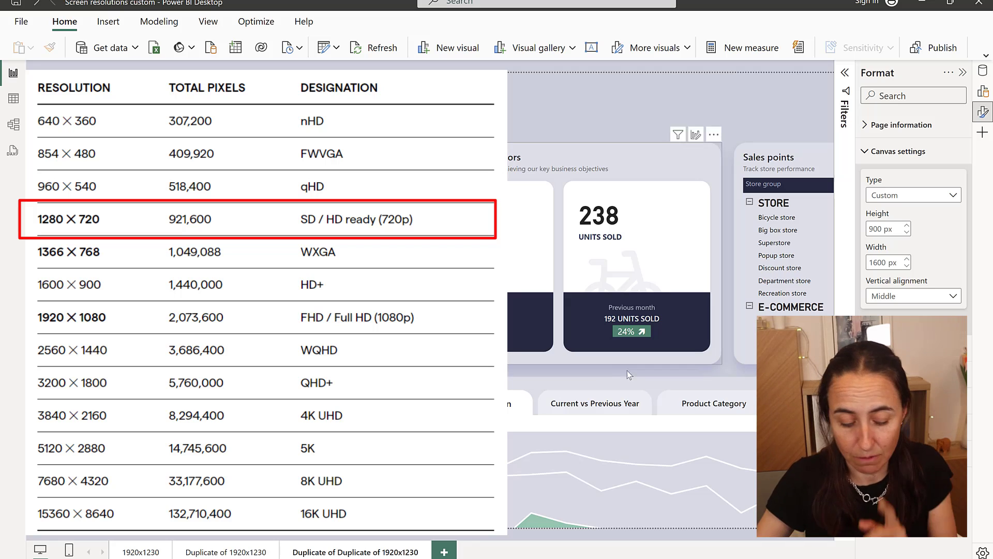
# - Duplicate the 1600×900 page and enter width 1280 px and height 720 px for its canvas
pyautogui.rightClick(377, 550)
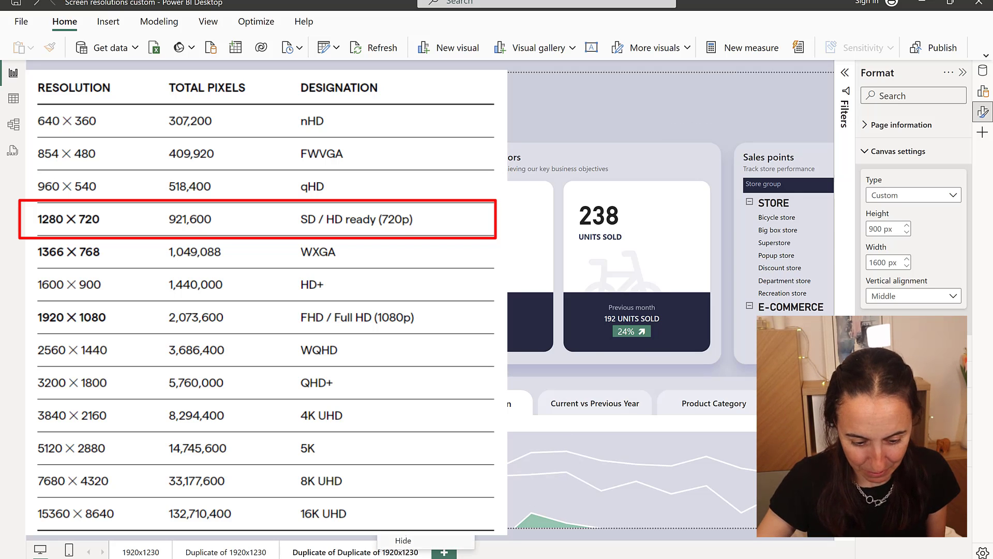
pyautogui.click(403, 497)
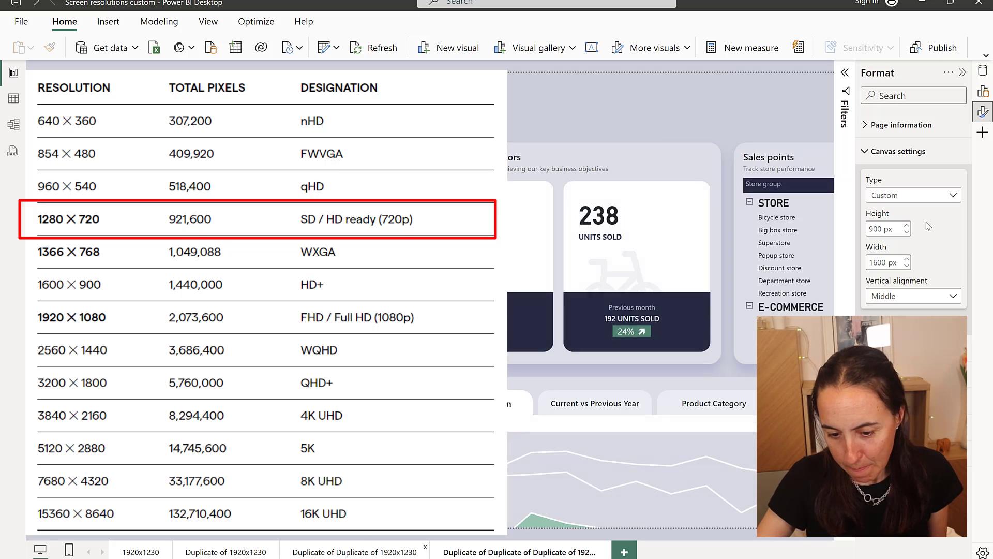
pyautogui.doubleClick(884, 262)
pyautogui.write('1280')
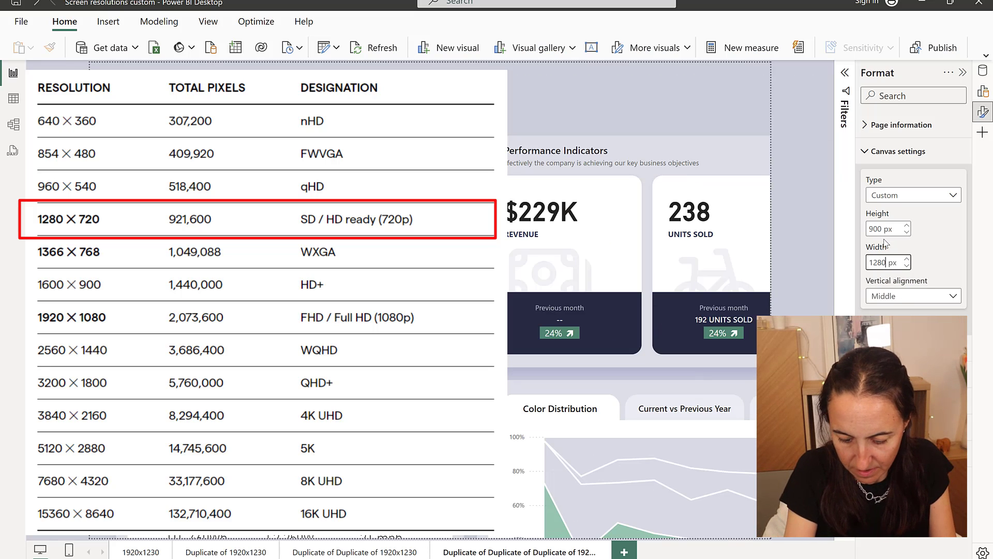
pyautogui.click(873, 228)
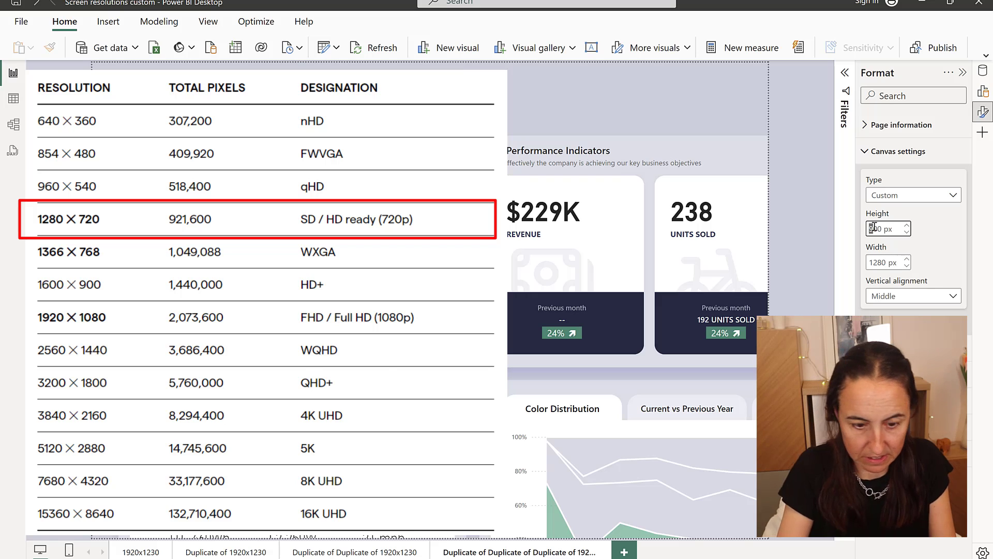
pyautogui.write('720')
pyautogui.press('Return')
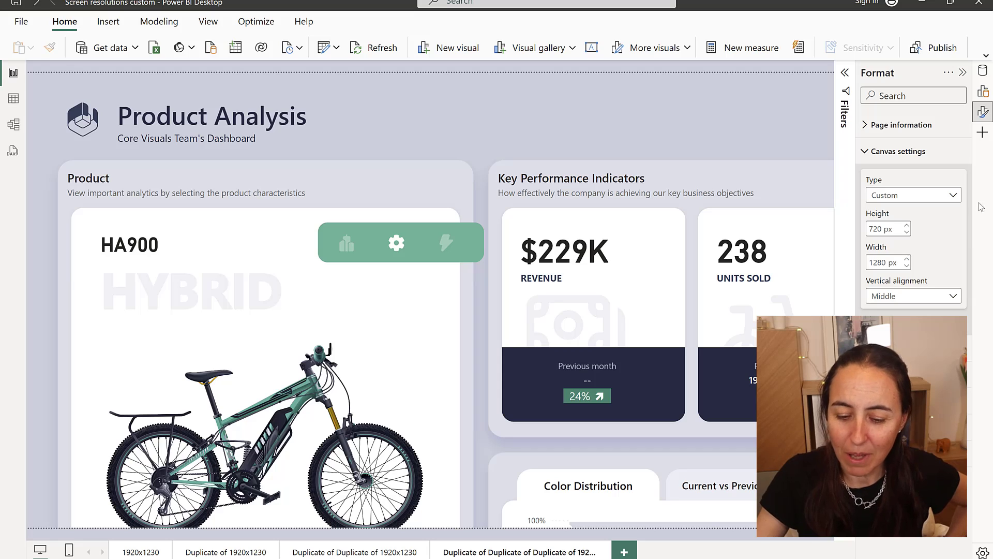
# - Set the canvas type to 16:9, then view the 1920x1080 page
pyautogui.click(937, 194)
pyautogui.click(909, 212)
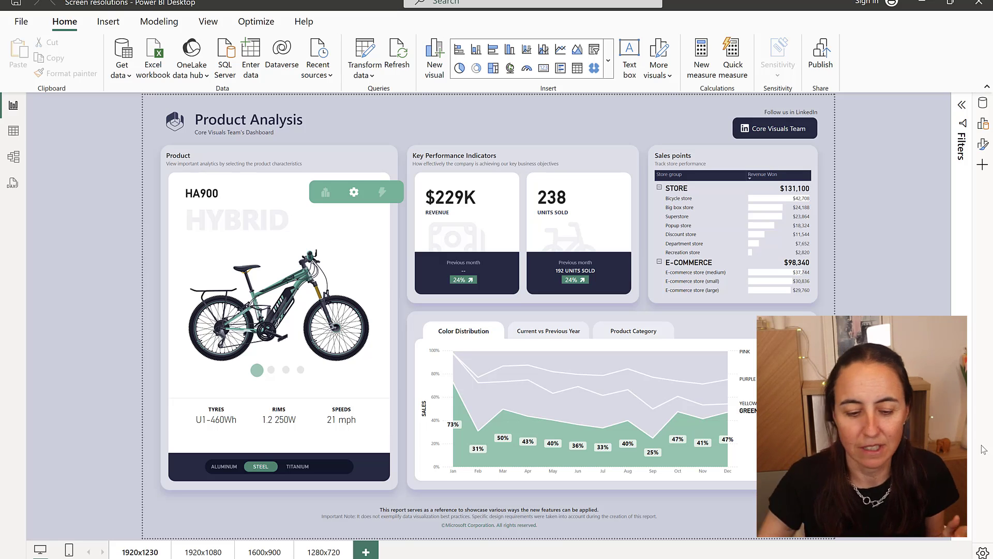
pyautogui.click(199, 551)
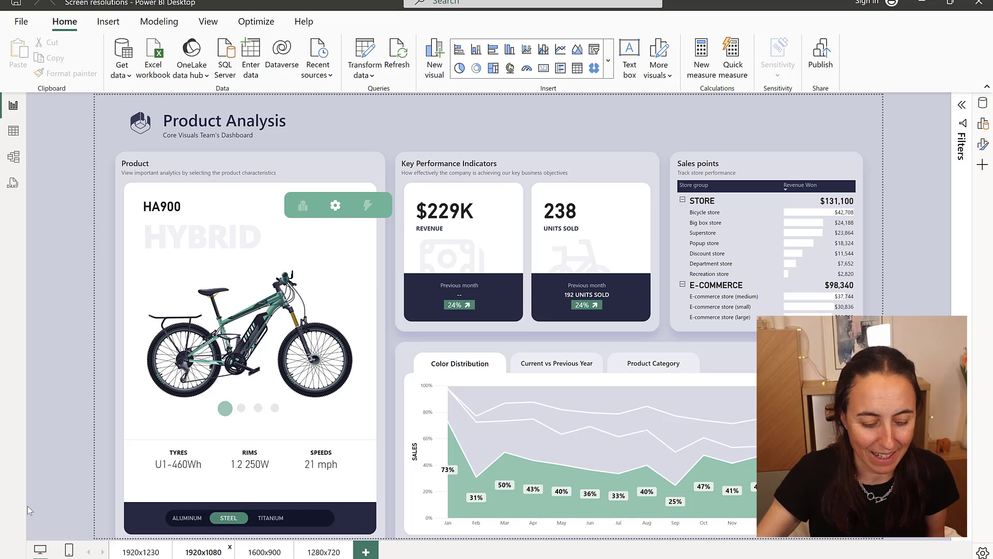
# - On the 1600x900 page, select the Sales points table and bring up its formatting options
pyautogui.click(264, 552)
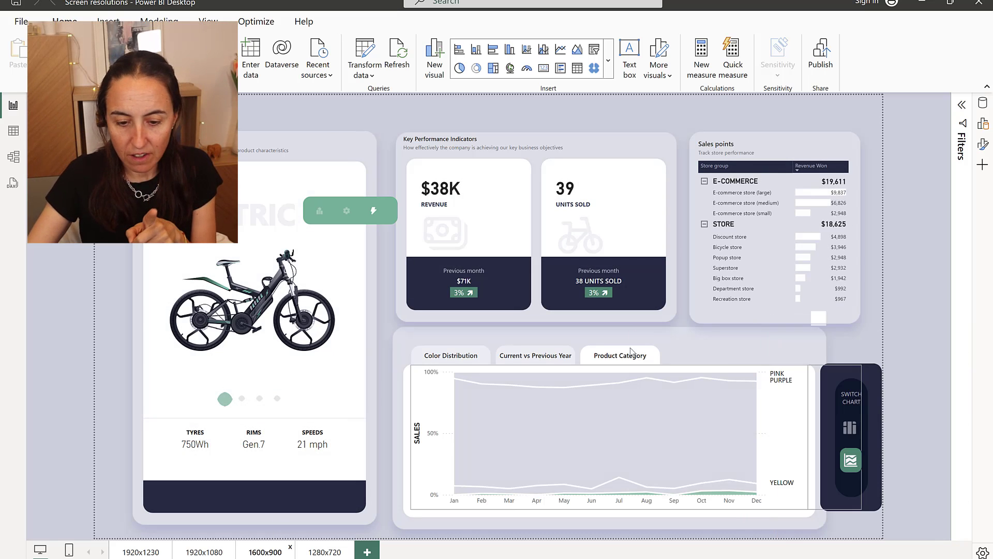
pyautogui.click(798, 144)
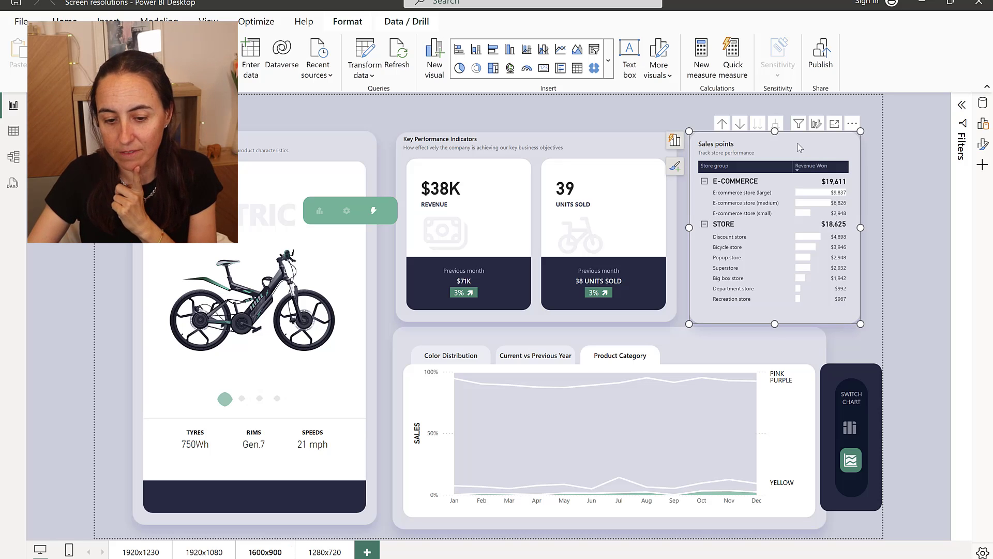
pyautogui.click(983, 145)
# - Expand the Sales points Values formatting (Segoe UI, size 8), then view the 1280x720 page
pyautogui.click(906, 293)
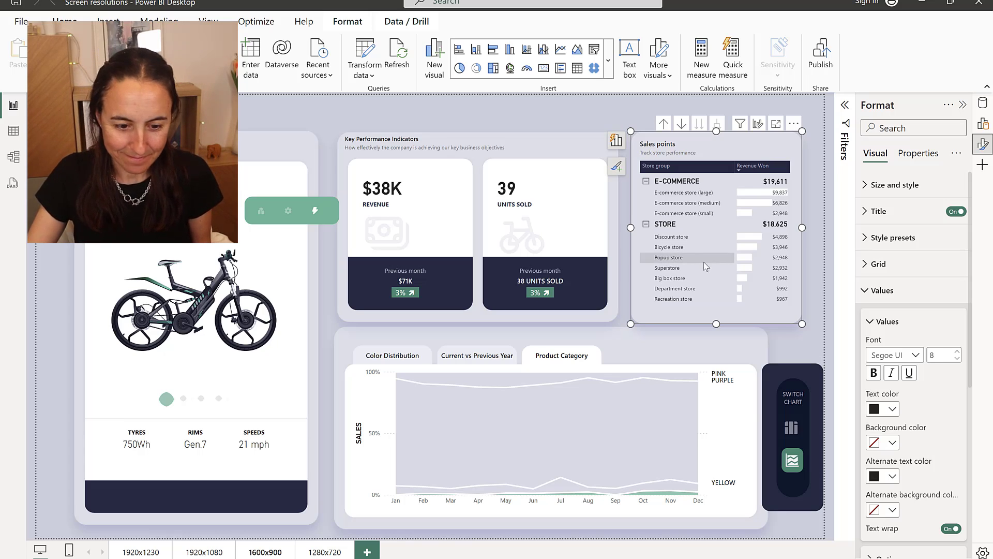
pyautogui.click(322, 552)
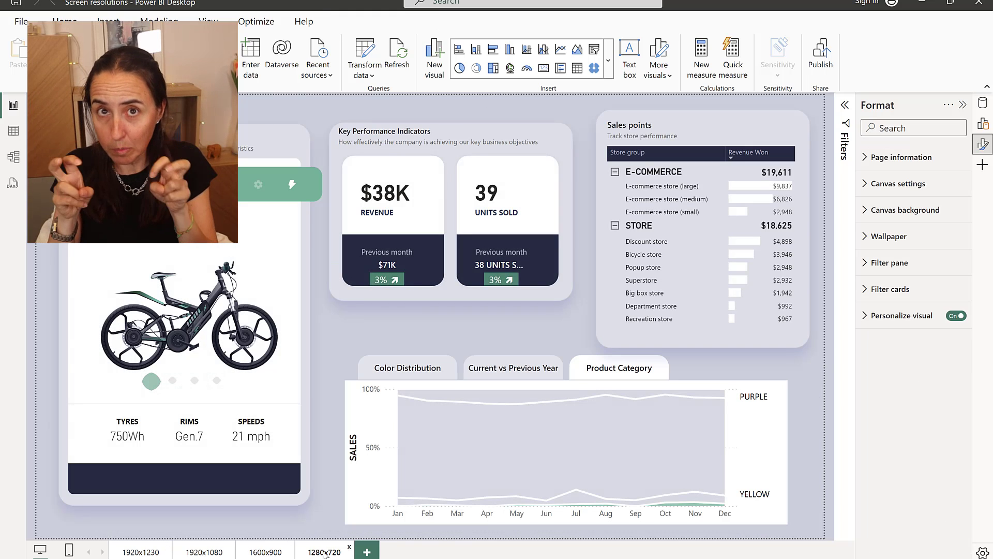